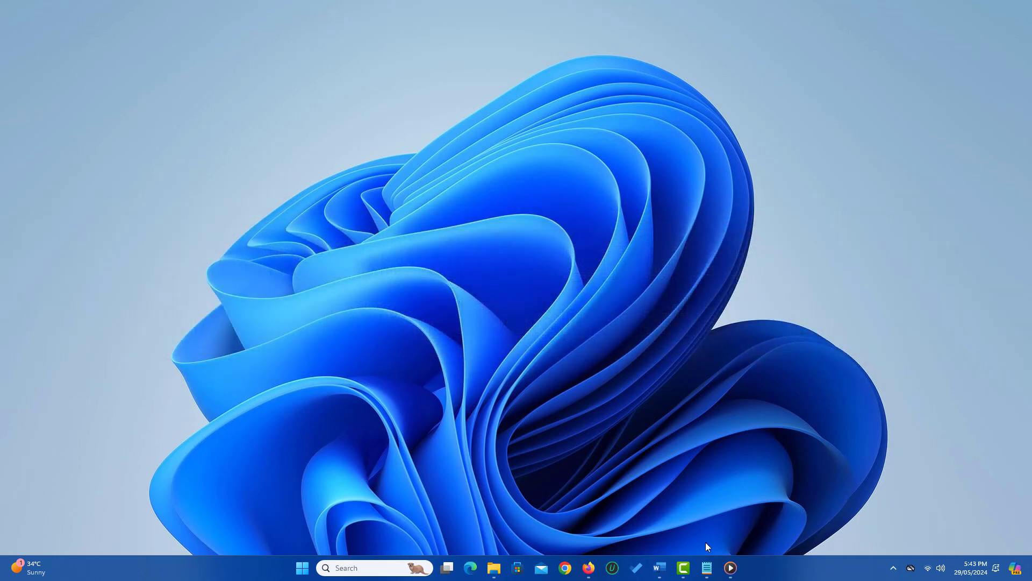
Step: Restore the Employee Data document with its two separate employee tables
{"action": "left_click", "coordinate": [660, 567]}
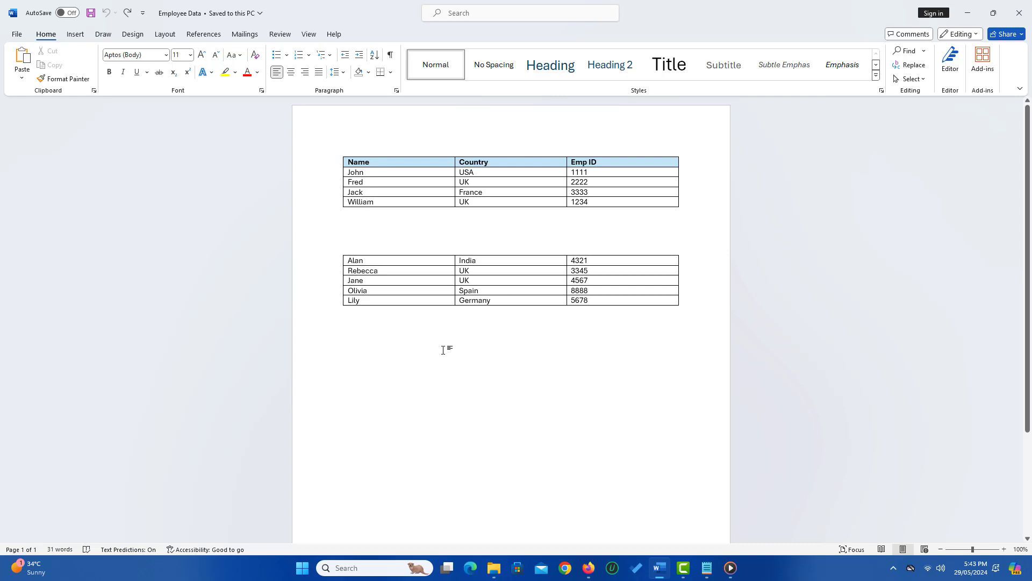
Step: Drag the Alan–Lily table onto the first table to merge them, then undo the merge
{"action": "left_click", "coordinate": [393, 282]}
{"action": "left_click_drag", "start_coordinate": [339, 252], "coordinate": [340, 204]}
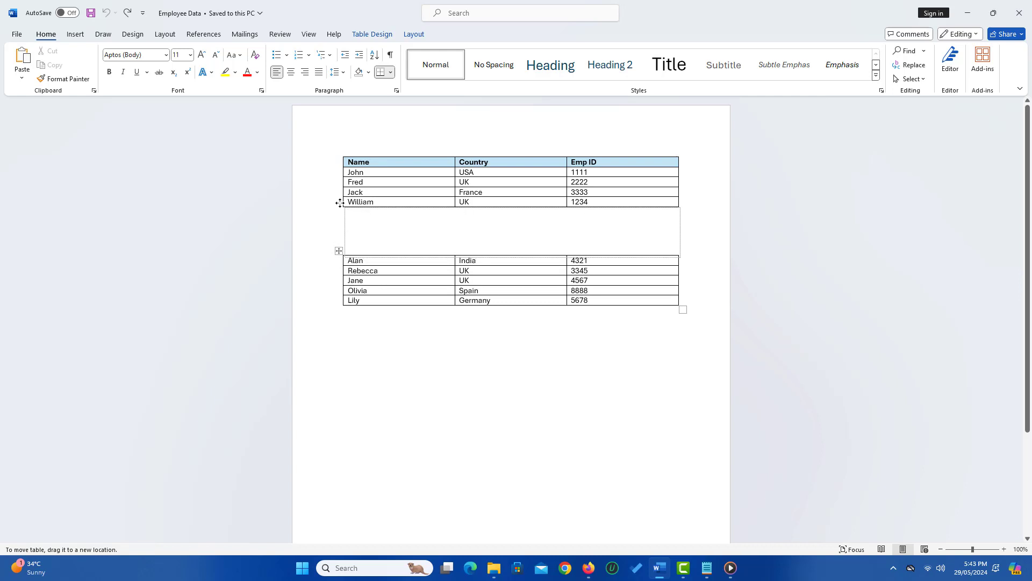
{"action": "left_click_drag", "start_coordinate": [339, 203], "coordinate": [339, 202]}
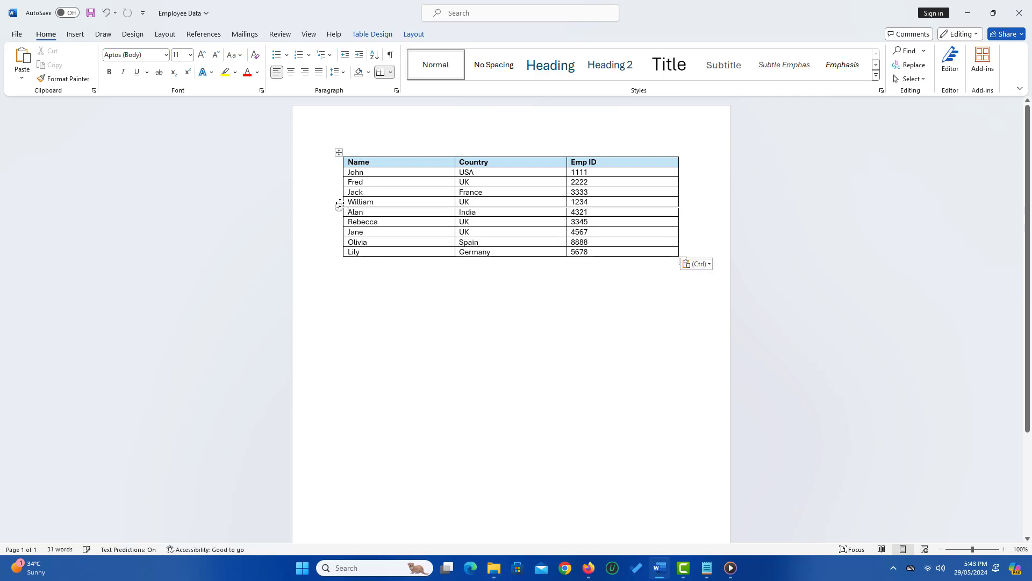
{"action": "key", "text": "ctrl+z"}
Step: Leave one blank line between the tables and select the whole second table
{"action": "left_click", "coordinate": [409, 365]}
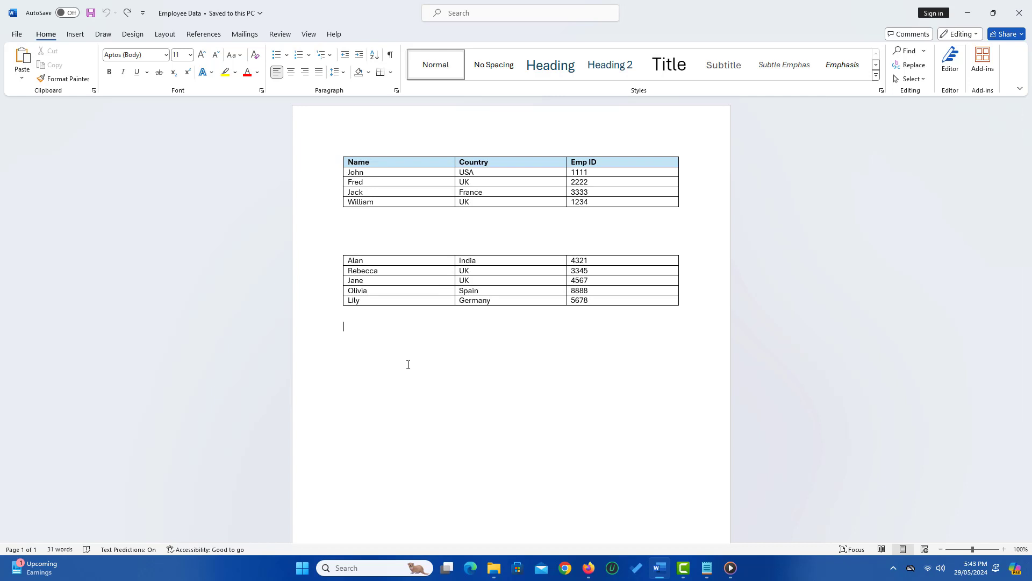
{"action": "key", "text": "BackSpace"}
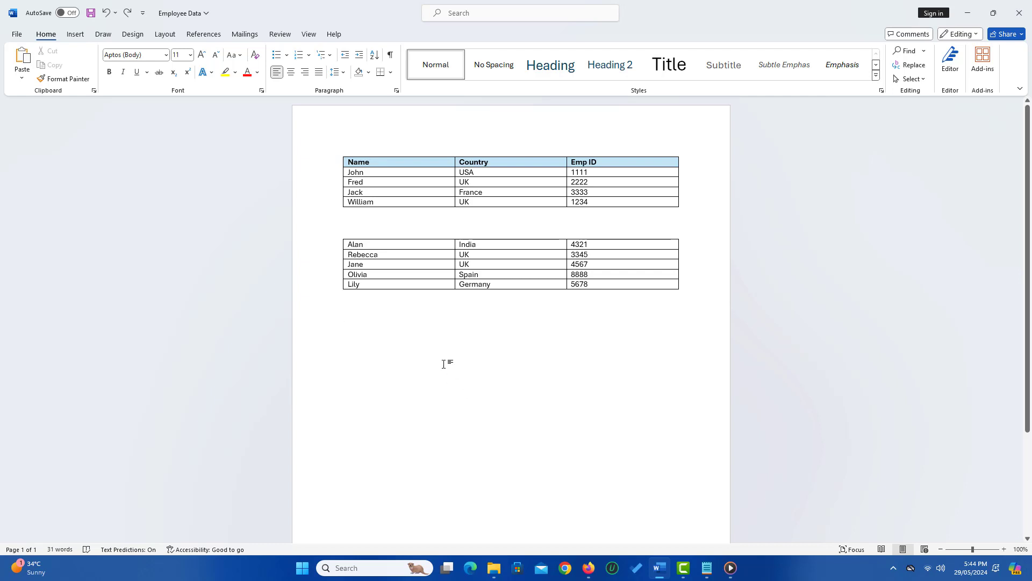
{"action": "key", "text": "Up"}
{"action": "key", "text": "Up"}
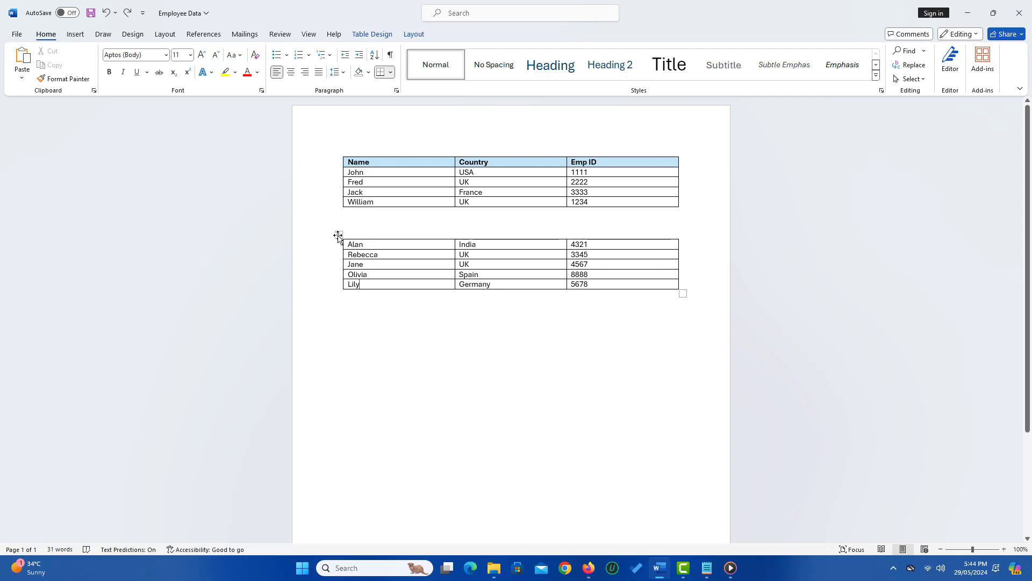
{"action": "left_click", "coordinate": [339, 234]}
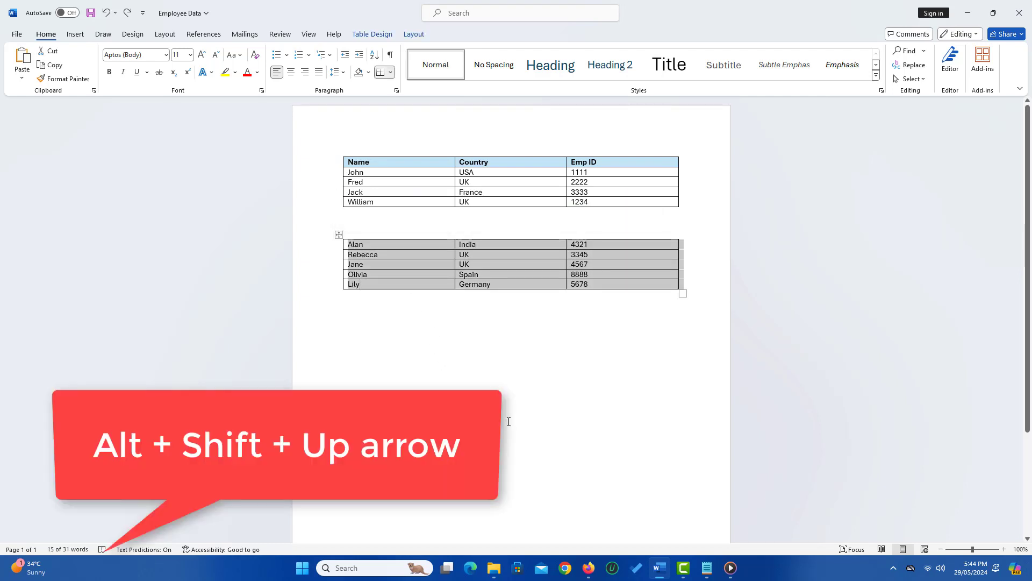
Step: Merge the second table up into the first with Alt+Shift+Up, then undo it
{"action": "key", "text": "alt+shift+Up"}
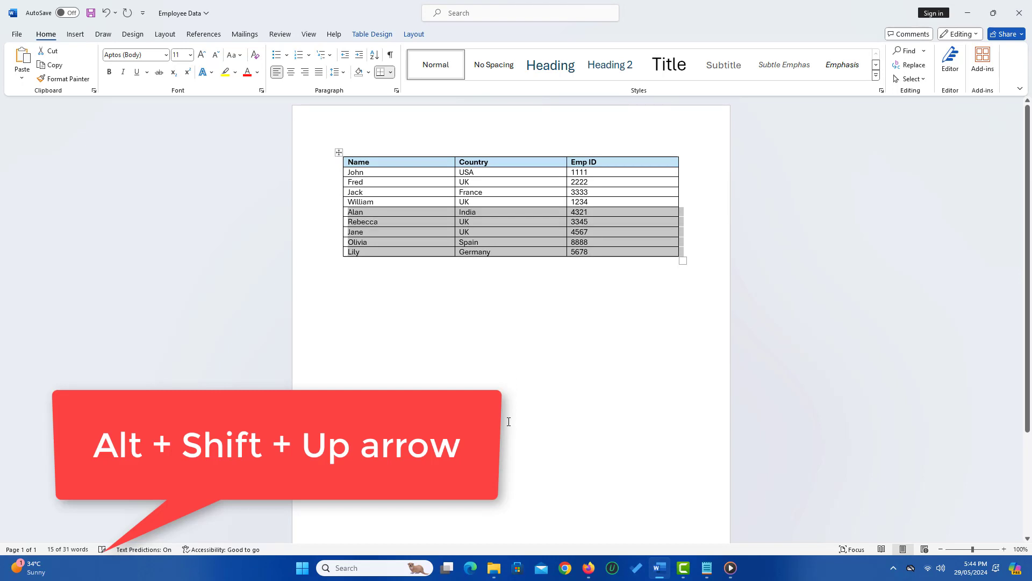
{"action": "left_click", "coordinate": [508, 421]}
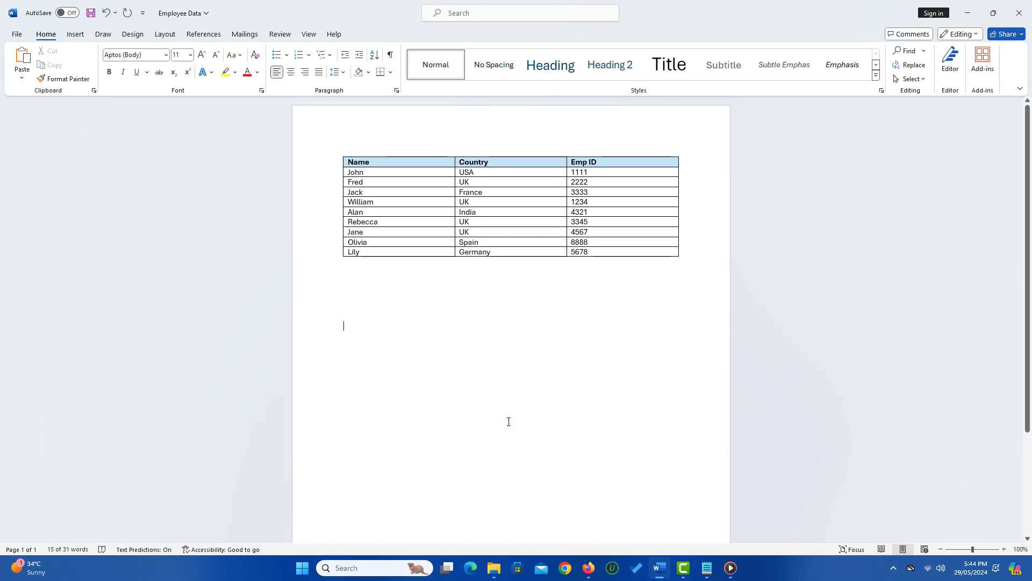
{"action": "key", "text": "ctrl+z"}
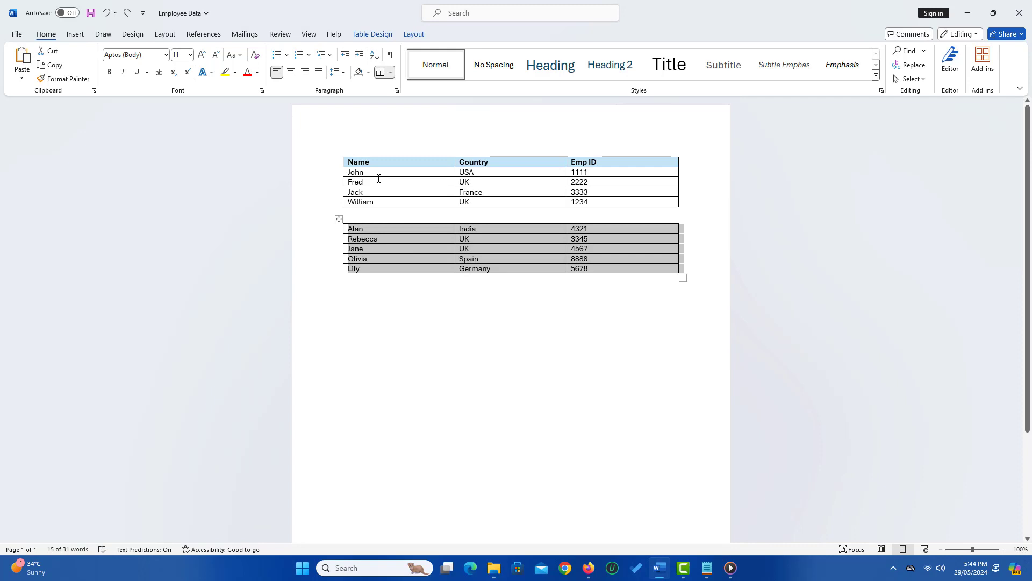
Step: Select the first table and merge it down onto the second with Alt+Shift+Down
{"action": "left_click", "coordinate": [395, 195]}
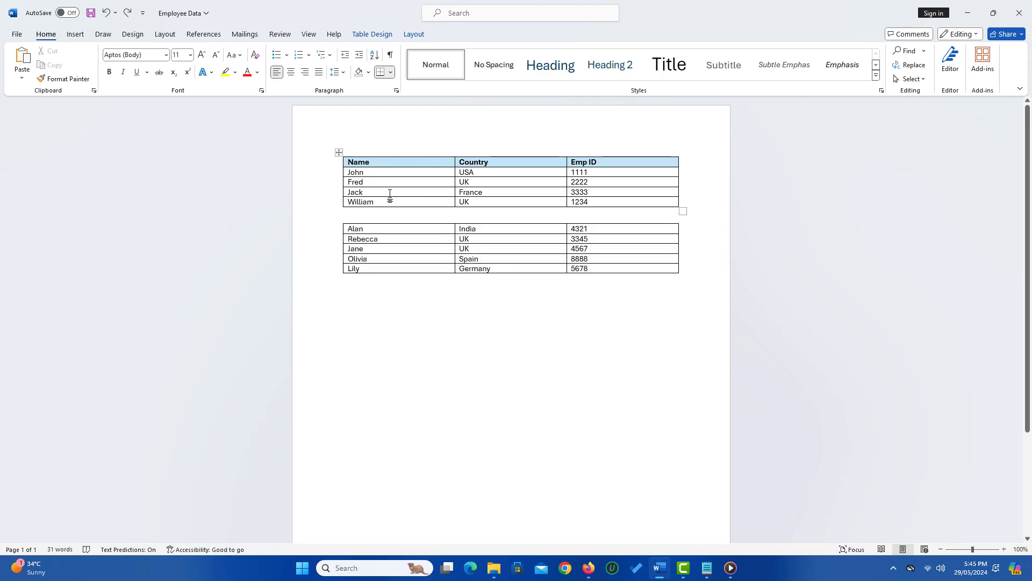
{"action": "left_click", "coordinate": [338, 154]}
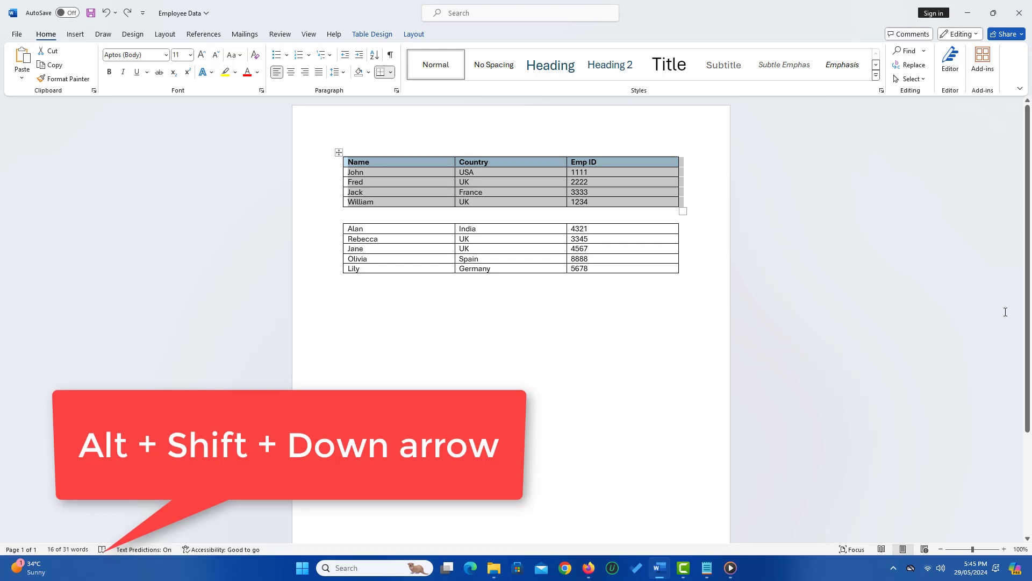
{"action": "key", "text": "alt+shift+Down"}
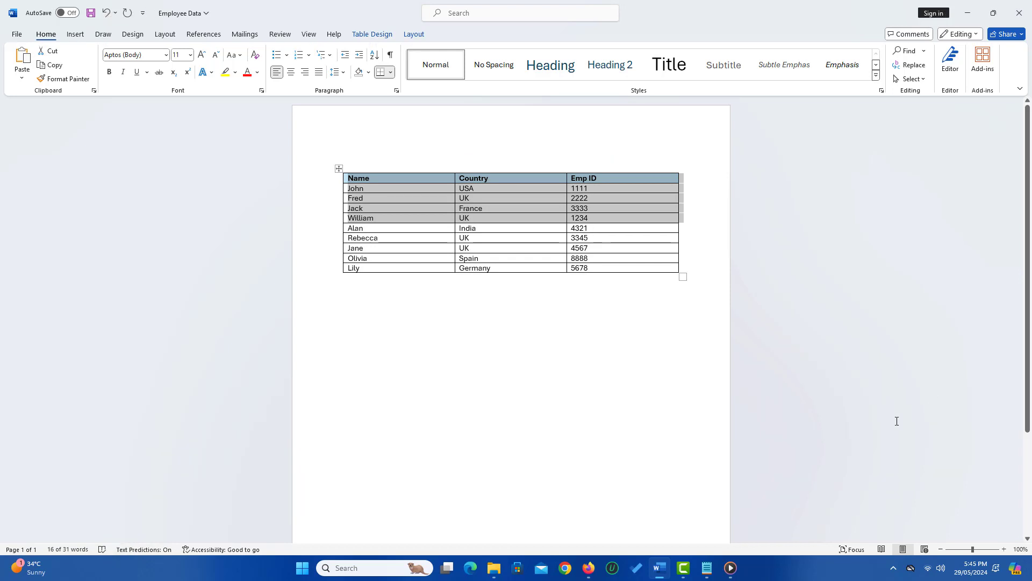
Step: Undo the merge so the two employee tables are separate again
{"action": "left_click", "coordinate": [508, 407]}
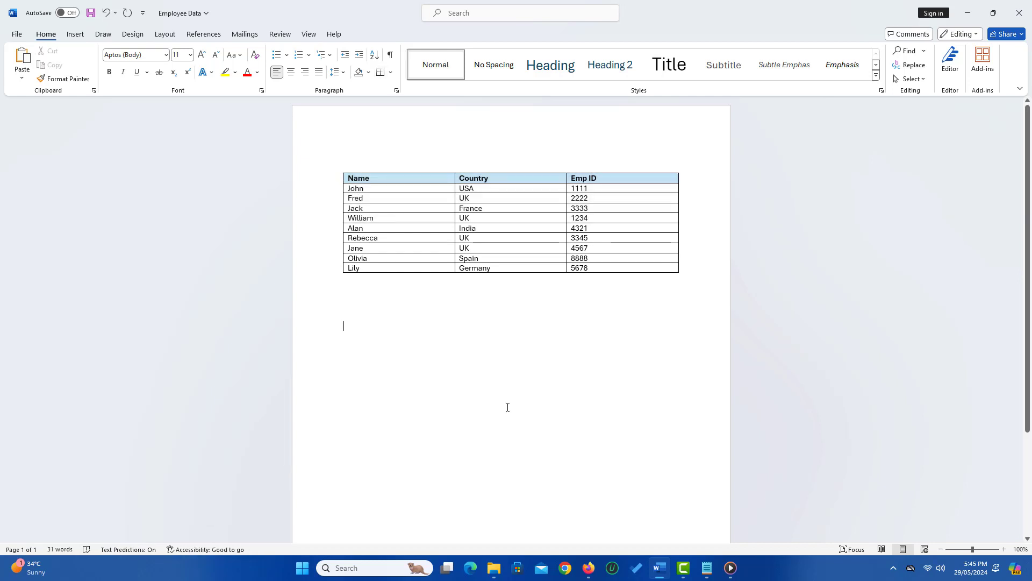
{"action": "key", "text": "ctrl+z"}
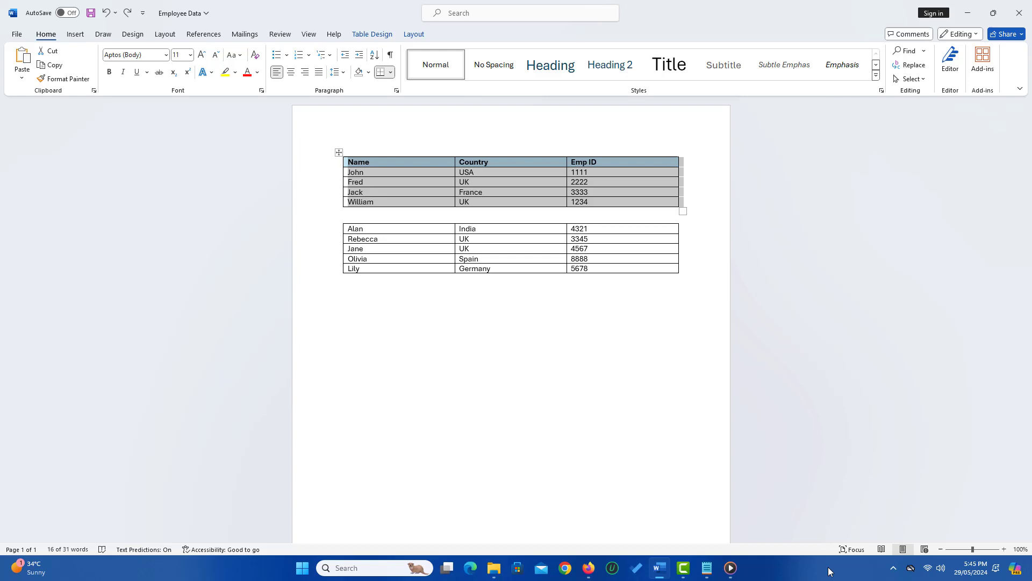
{"action": "left_click", "coordinate": [617, 460]}
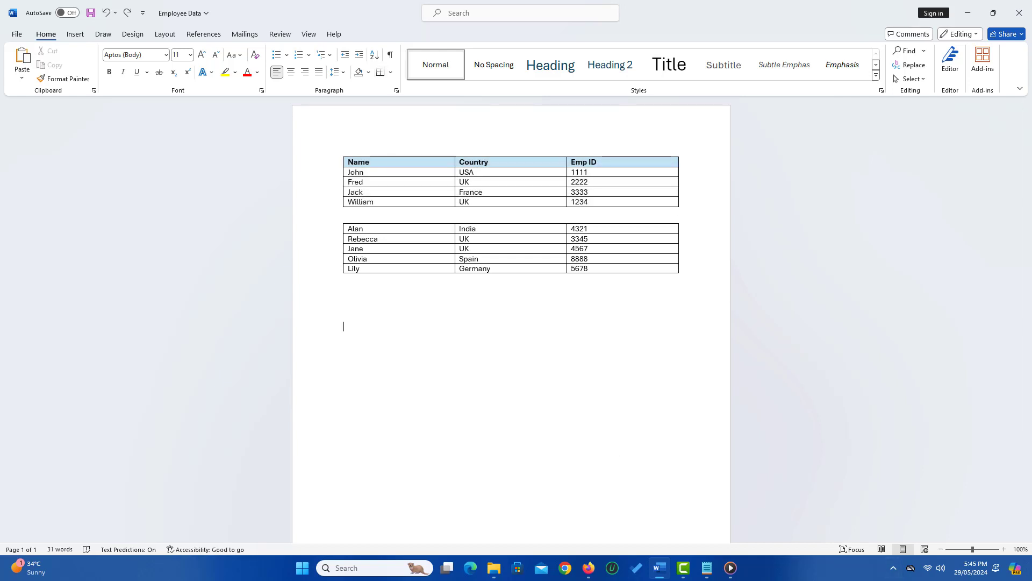
{"action": "key", "text": "super+d"}
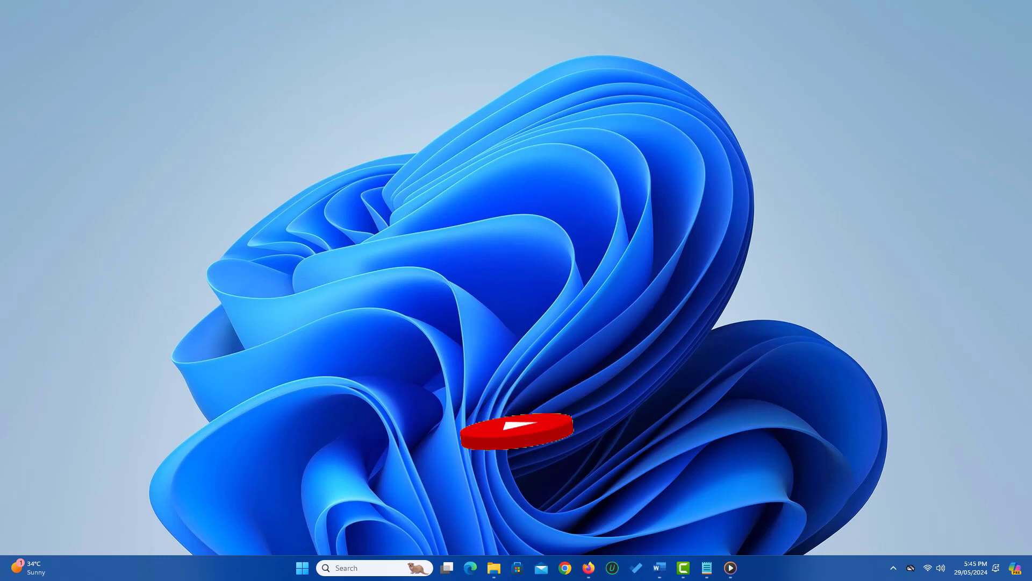